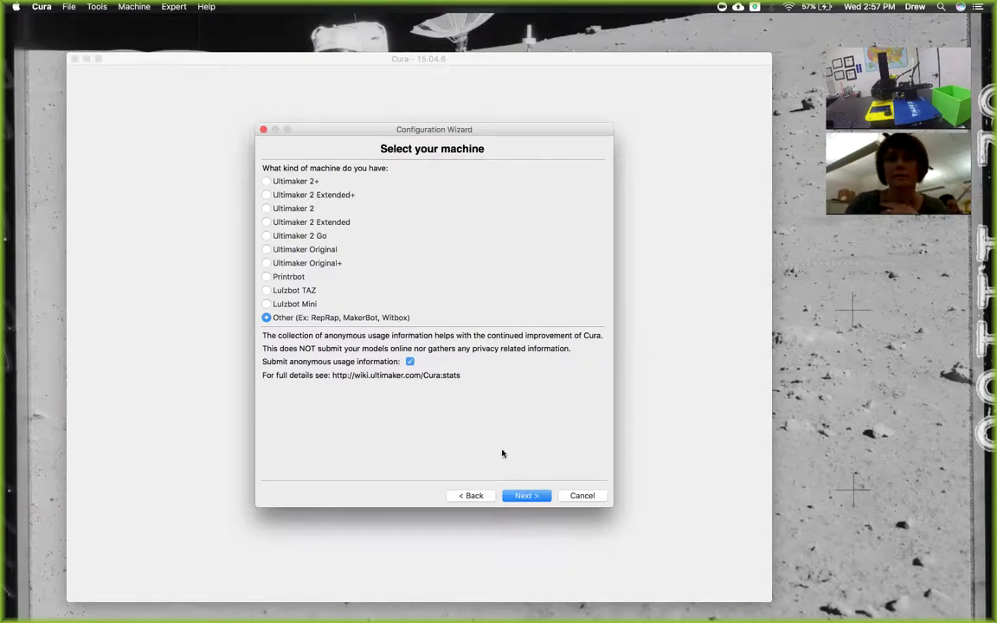
# Complete the configuration wizard with the Other machine type and the predefined Mendel profile
pyautogui.click(525, 495)
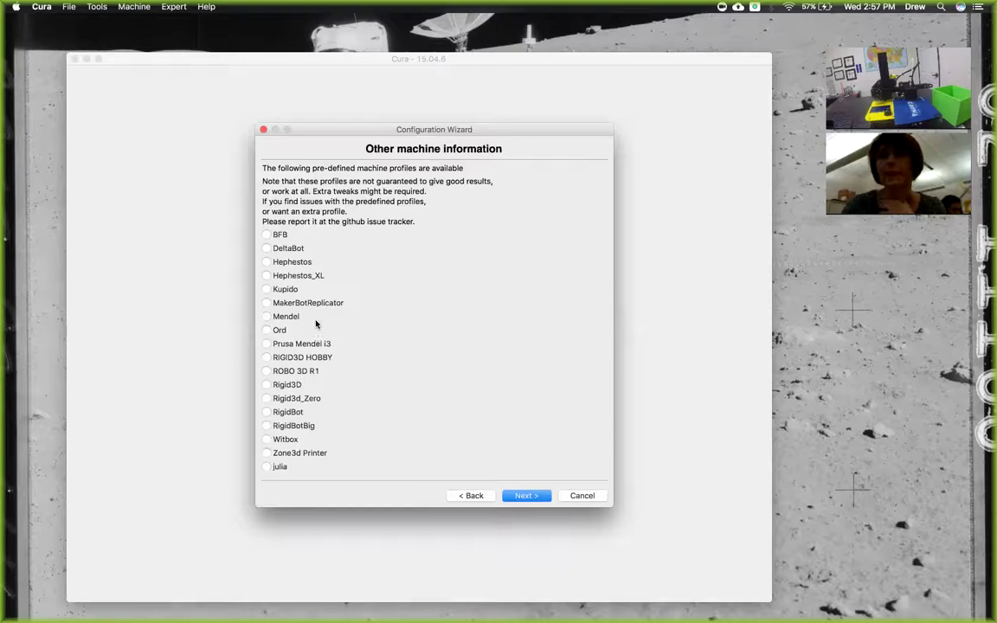
pyautogui.click(289, 318)
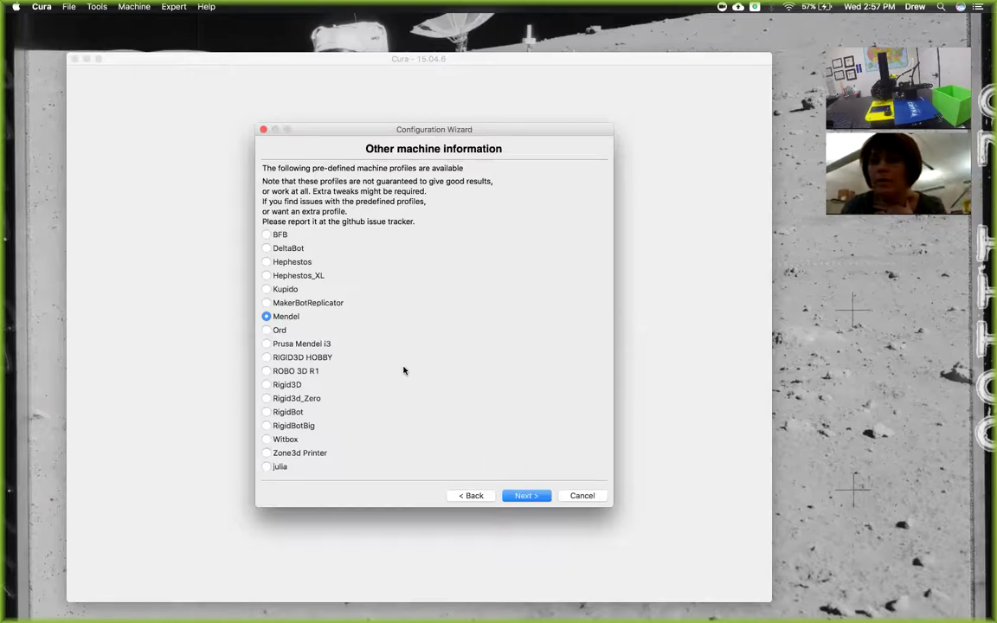
pyautogui.click(526, 496)
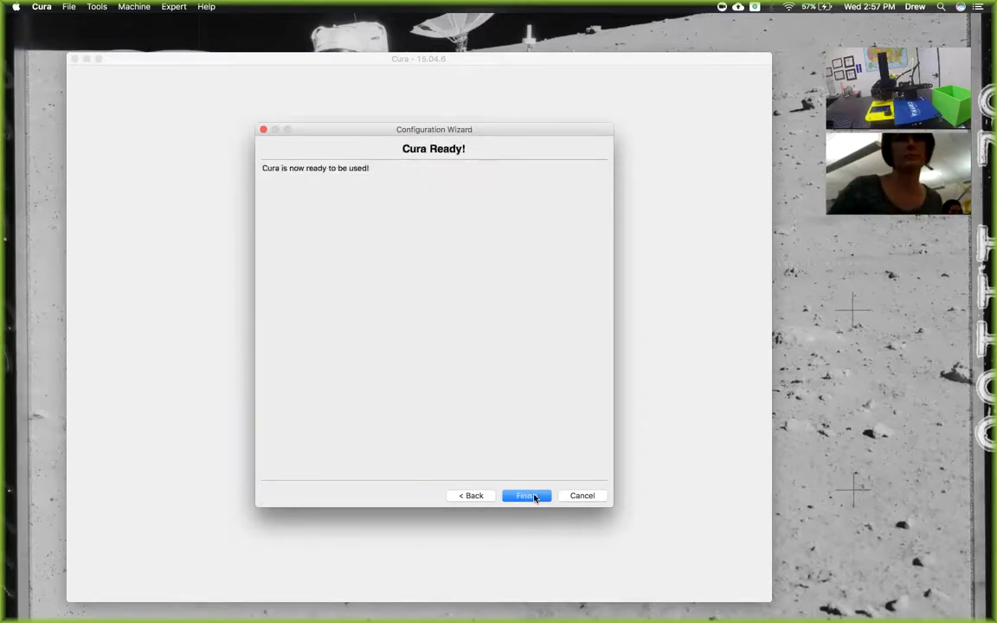
pyautogui.click(528, 496)
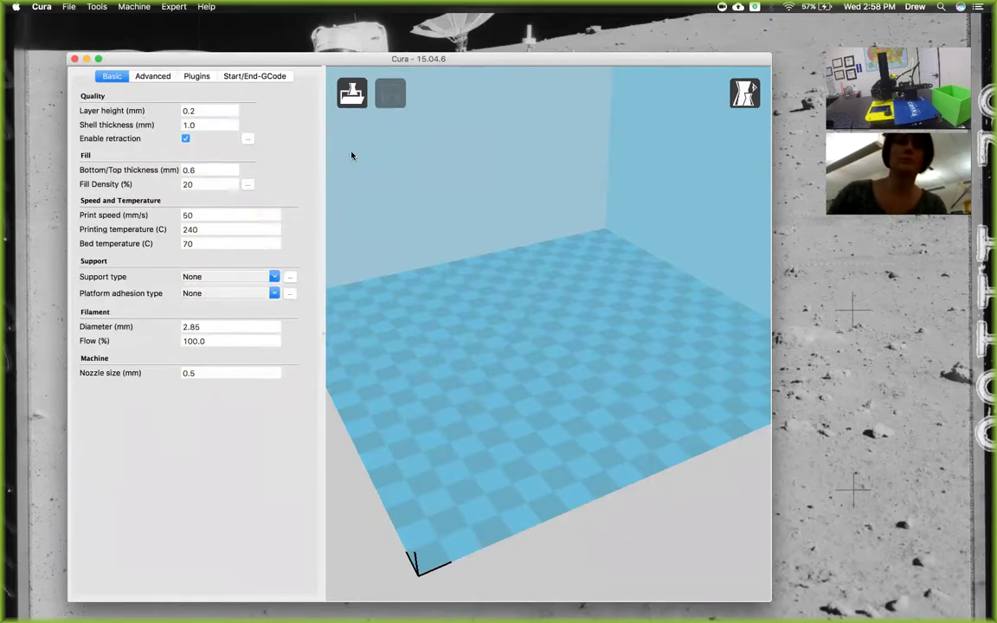
# Set the shell thickness to 0.8 mm in the basic quality settings
pyautogui.click(200, 109)
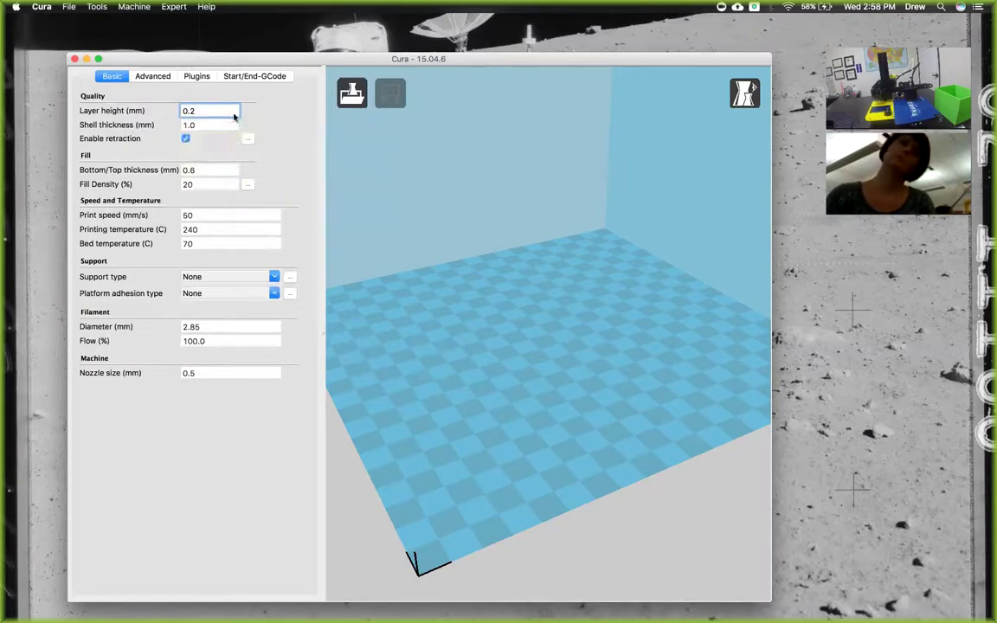
pyautogui.click(205, 125)
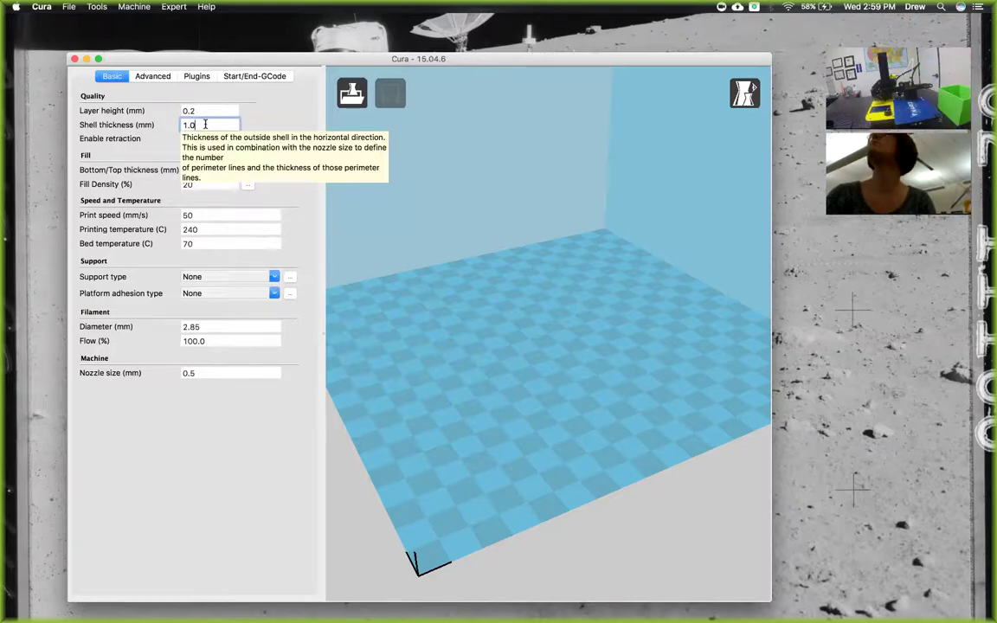
pyautogui.press('BackSpace')
pyautogui.press('BackSpace')
pyautogui.press('BackSpace')
pyautogui.write('0.8')
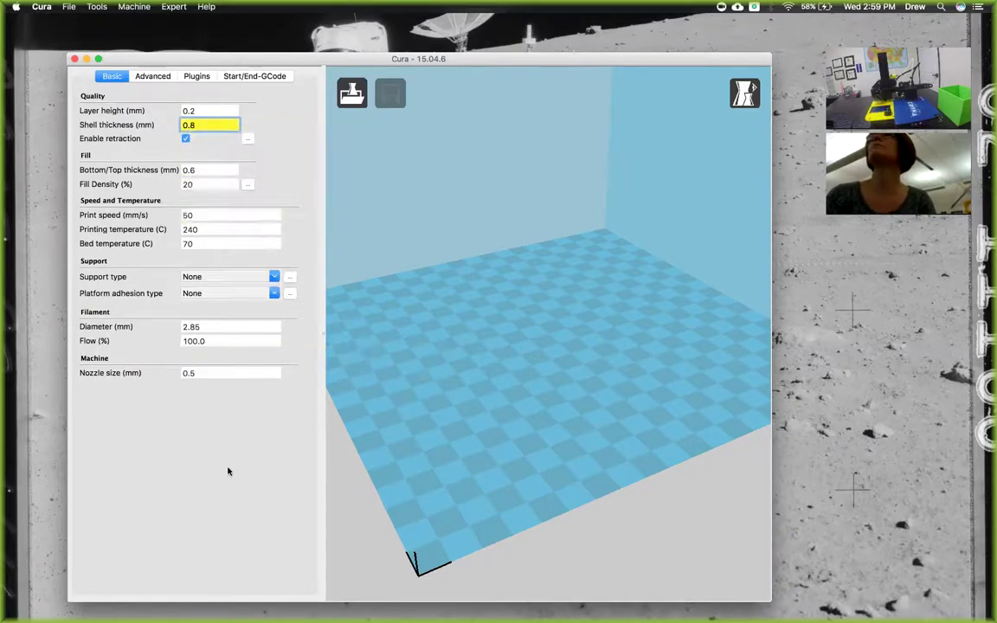
# Set the machine's nozzle size to 0.4 mm in the basic settings
pyautogui.click(204, 373)
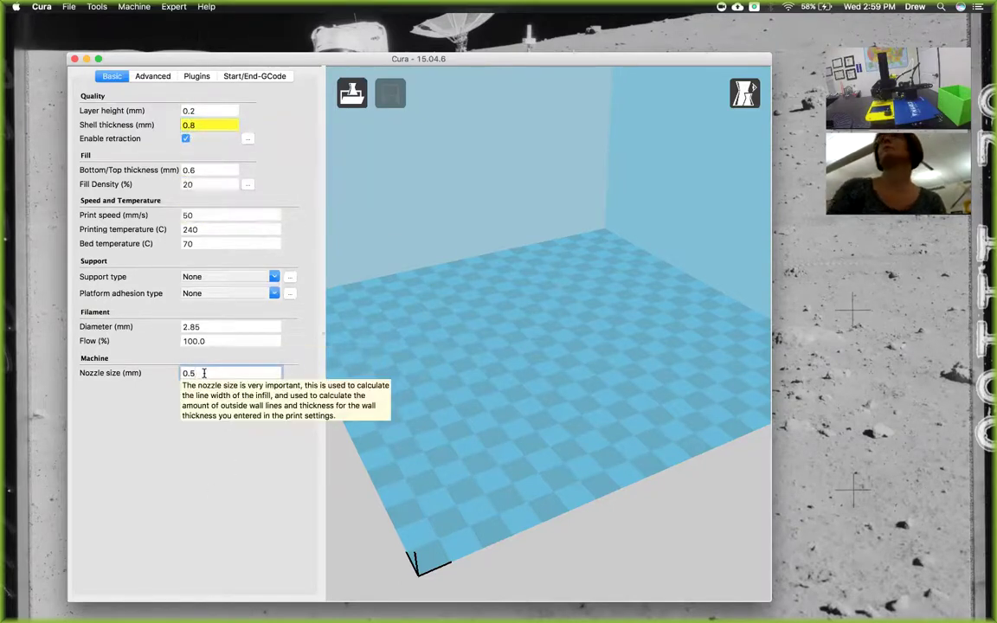
pyautogui.press('BackSpace')
pyautogui.press('BackSpace')
pyautogui.press('BackSpace')
pyautogui.write('0.4')
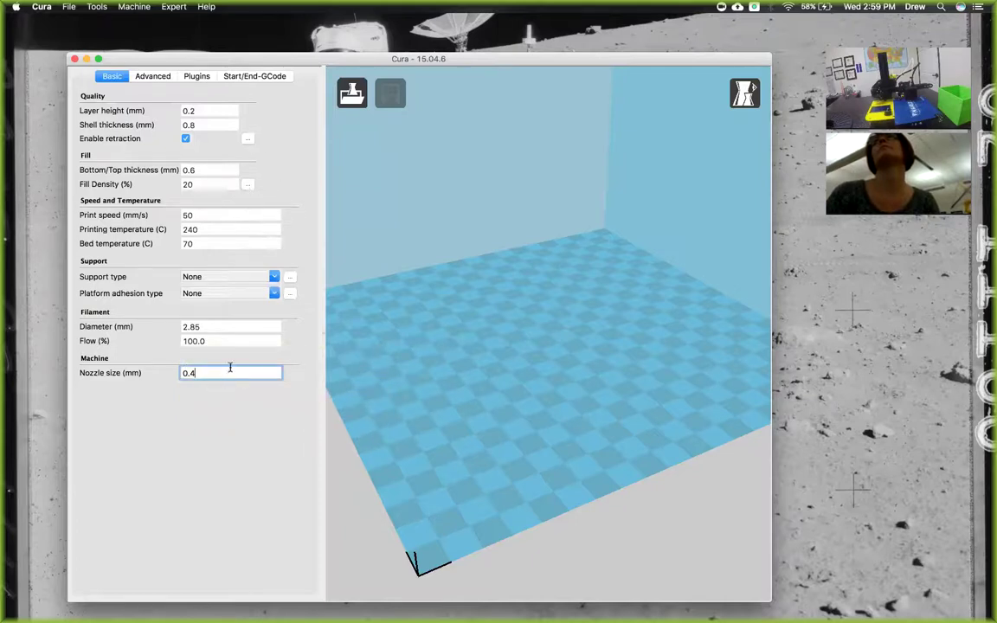
# Set the bottom/top thickness of the fill to 0.8 mm
pyautogui.click(216, 169)
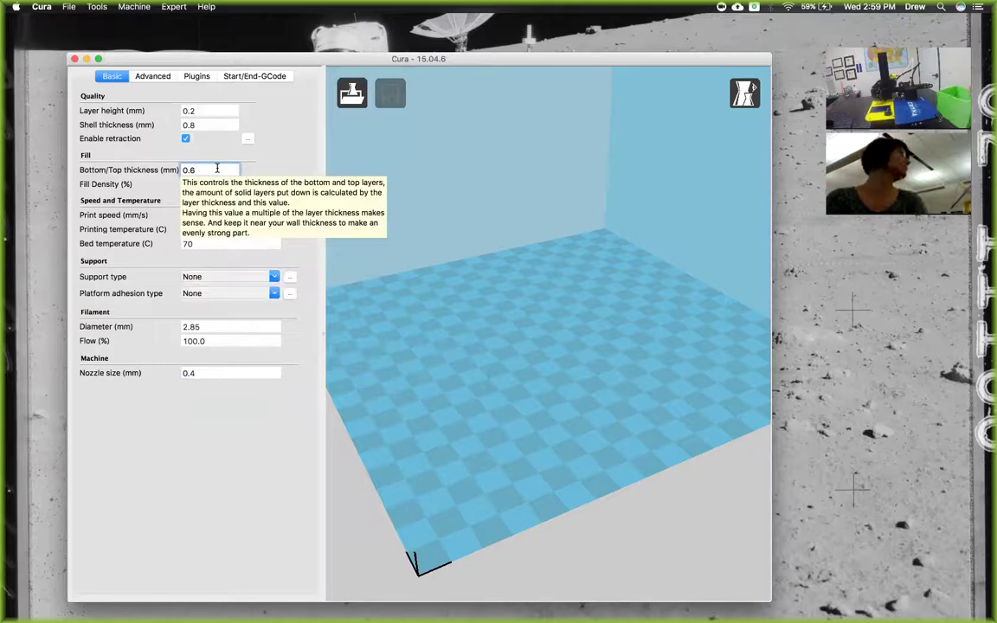
pyautogui.press('BackSpace')
pyautogui.write('8')
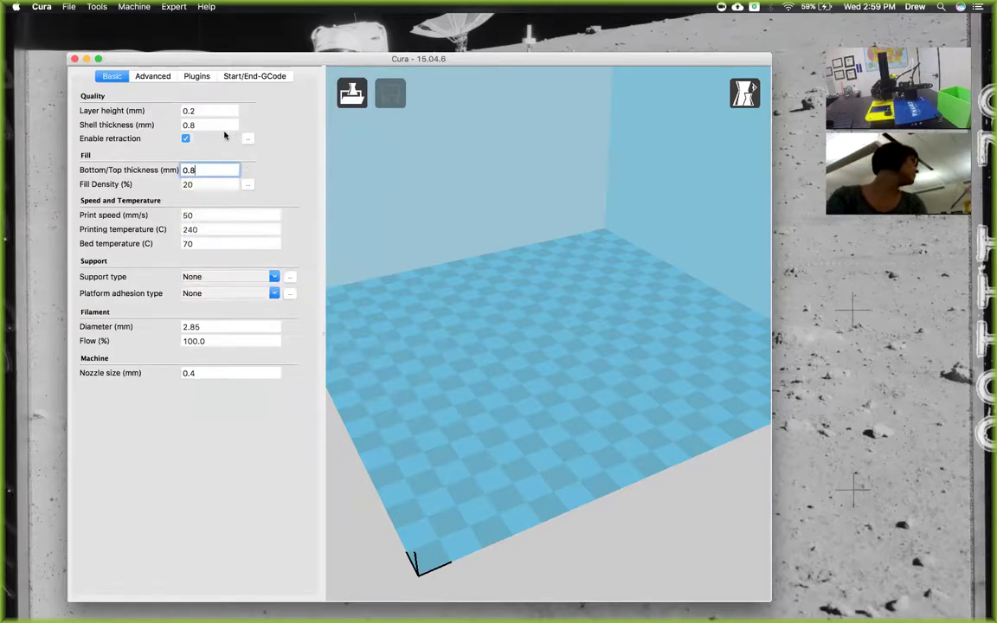
# Set the printing temperature to 220 °C and the bed temperature to 0 °C
pyautogui.click(200, 215)
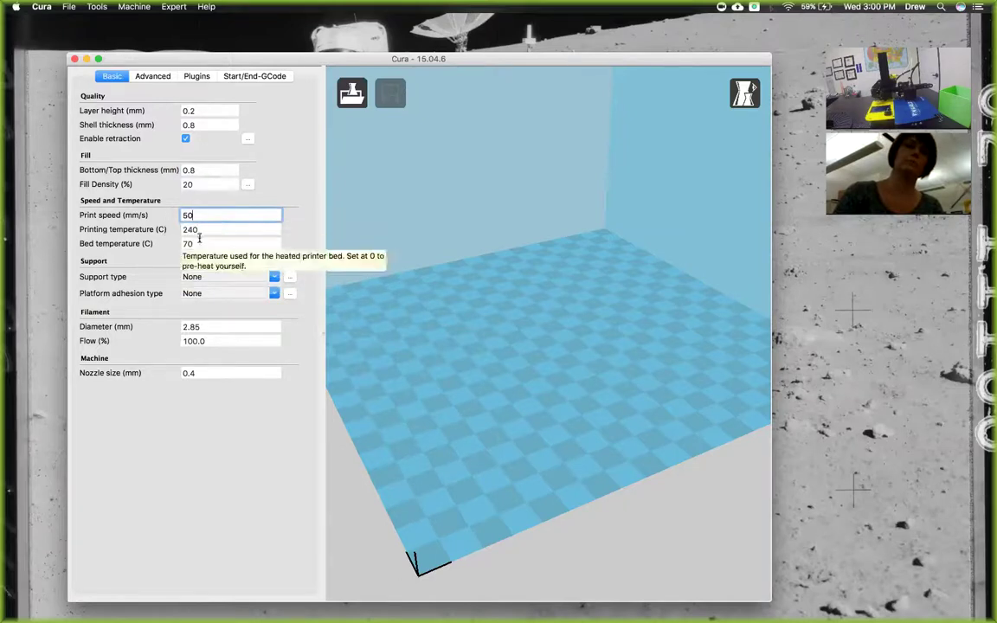
pyautogui.click(191, 229)
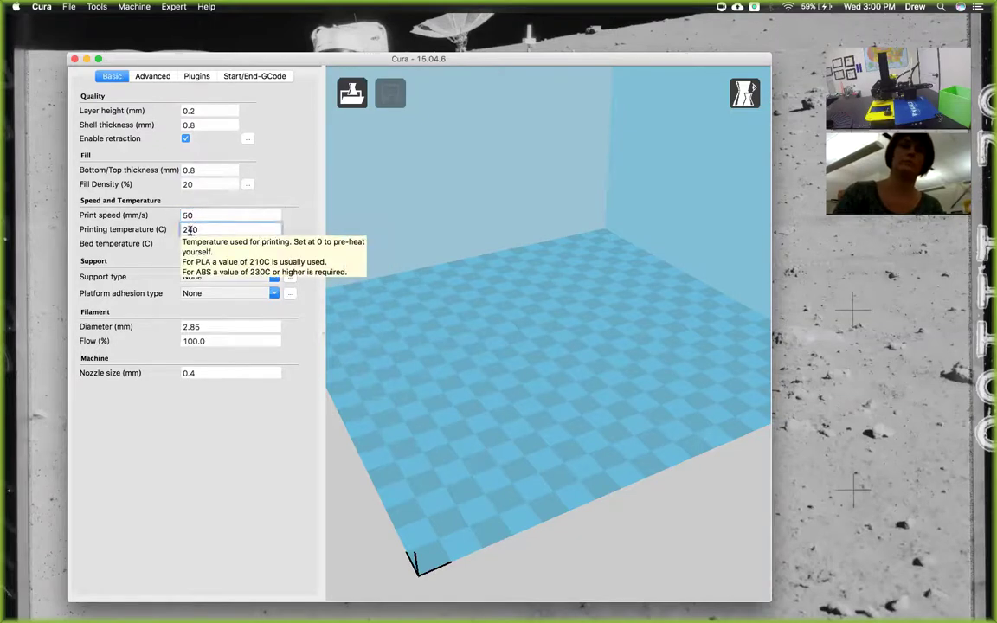
pyautogui.press('BackSpace')
pyautogui.write('2')
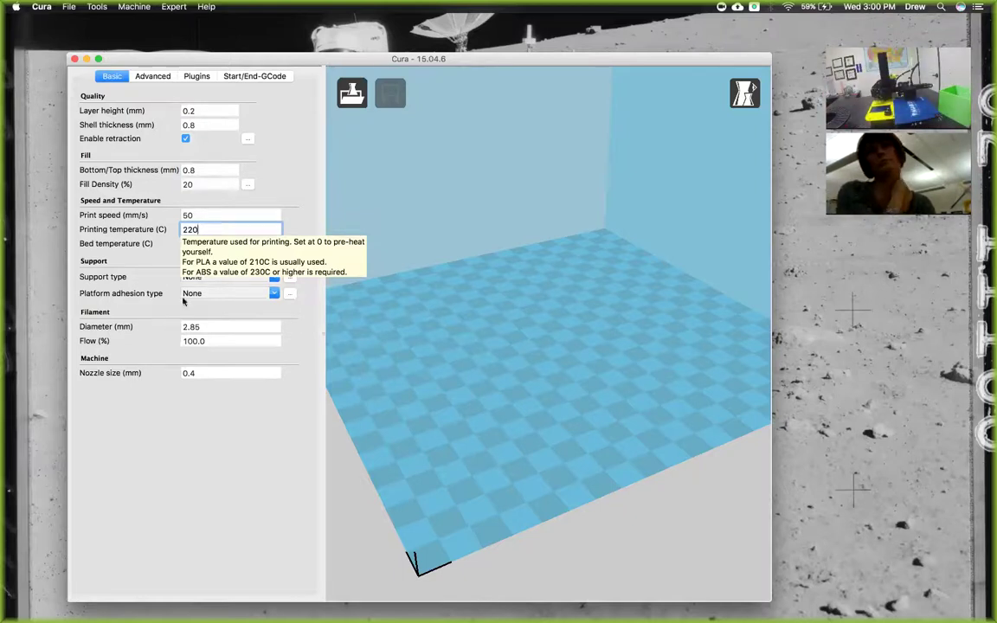
pyautogui.press('Tab')
pyautogui.write('0')
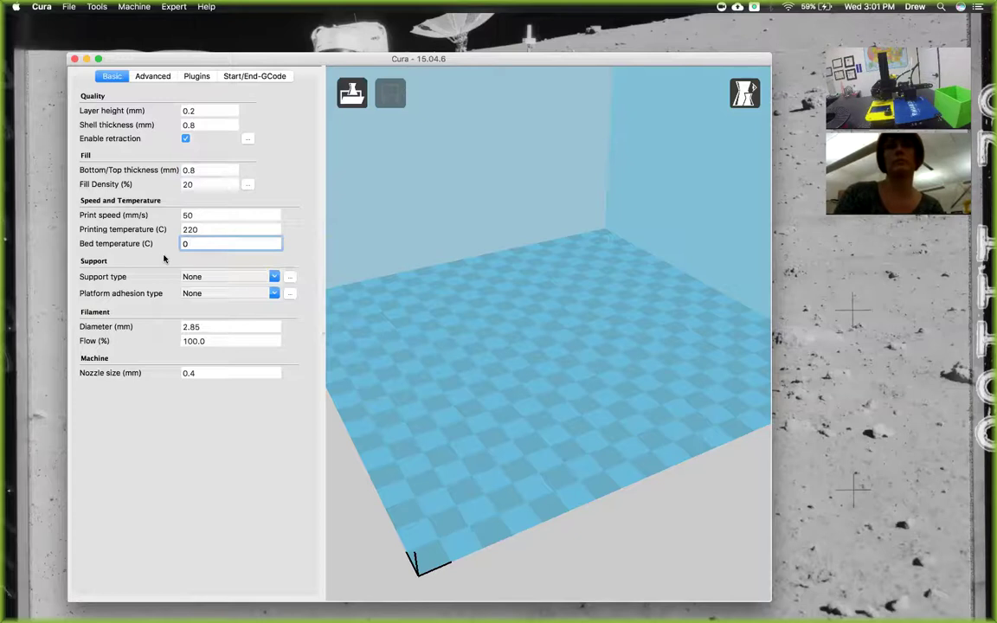
# Set the support type to Everywhere and the filament diameter to 1.75 mm
pyautogui.click(274, 276)
pyautogui.click(239, 315)
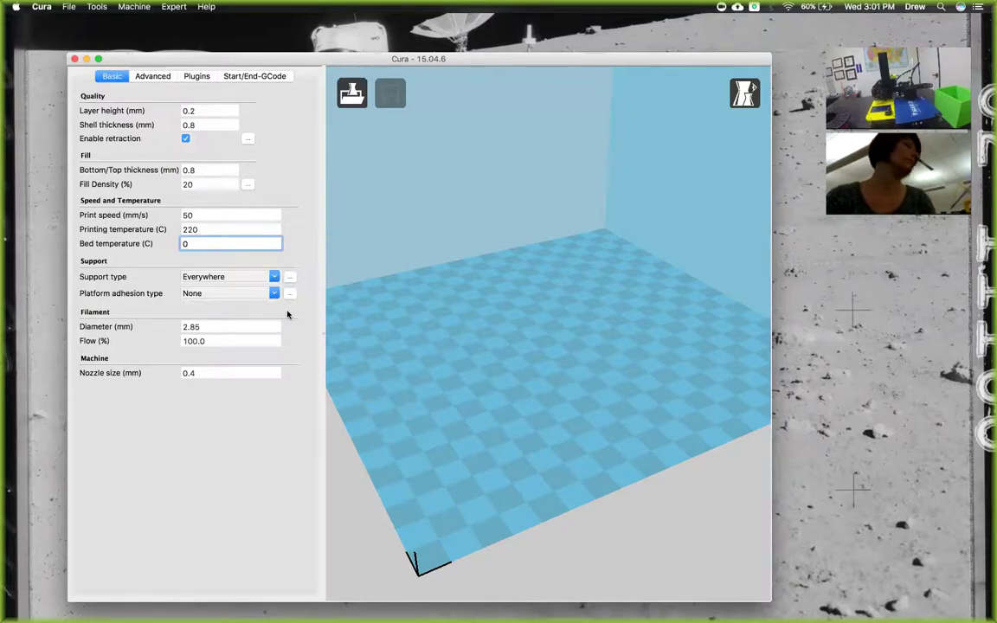
pyautogui.moveTo(205, 324)
pyautogui.moveTo(205, 325); pyautogui.dragTo(171, 329)
pyautogui.write('1.75')
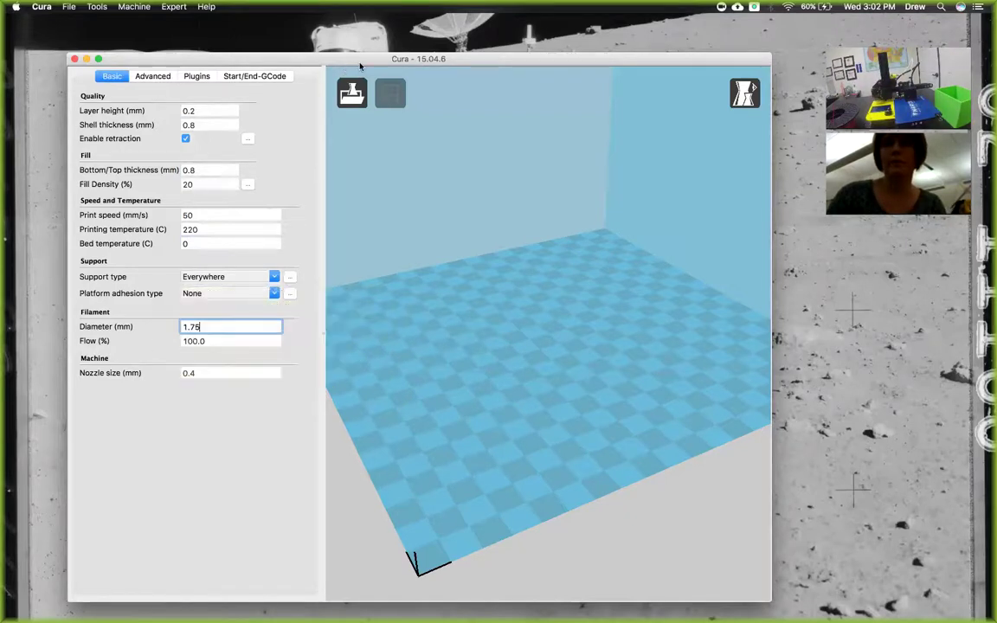
pyautogui.moveTo(363, 61); pyautogui.dragTo(356, 59)
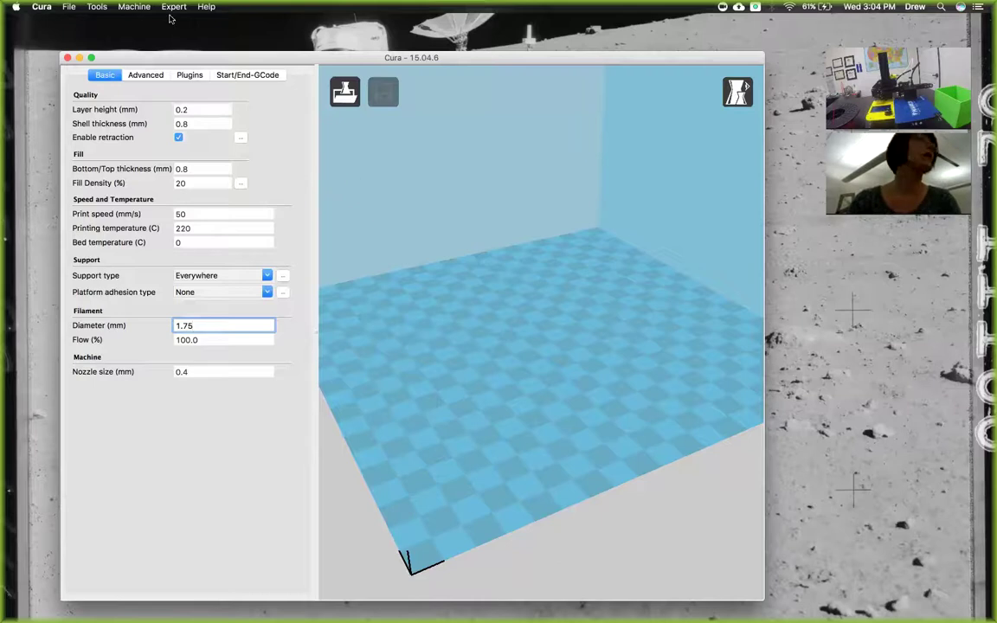
# In the machine settings, set the maximum width to 125 mm, depth to 150 mm and height to 100 mm
pyautogui.click(134, 7)
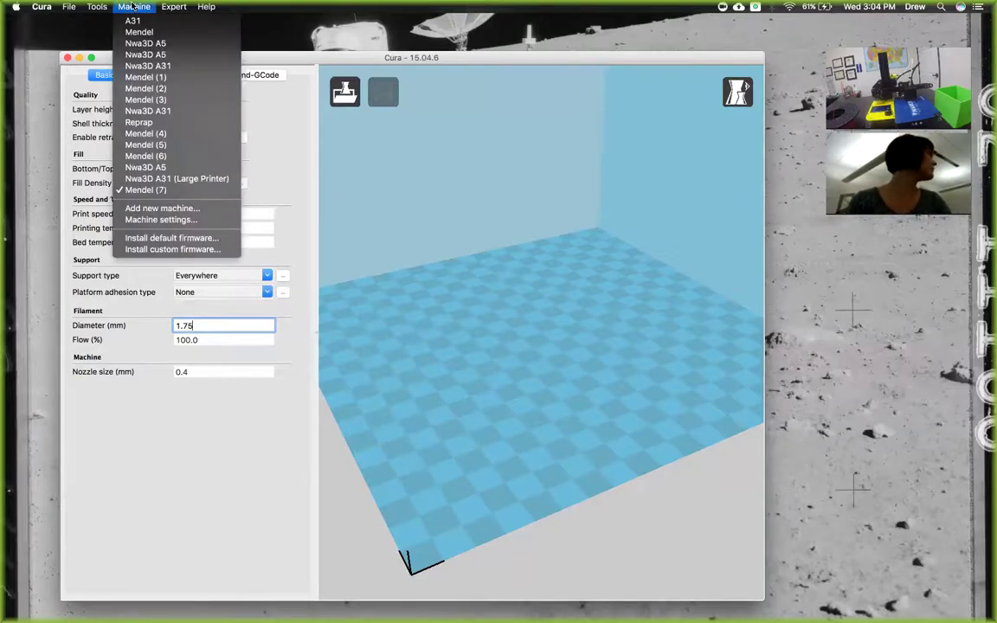
pyautogui.click(202, 220)
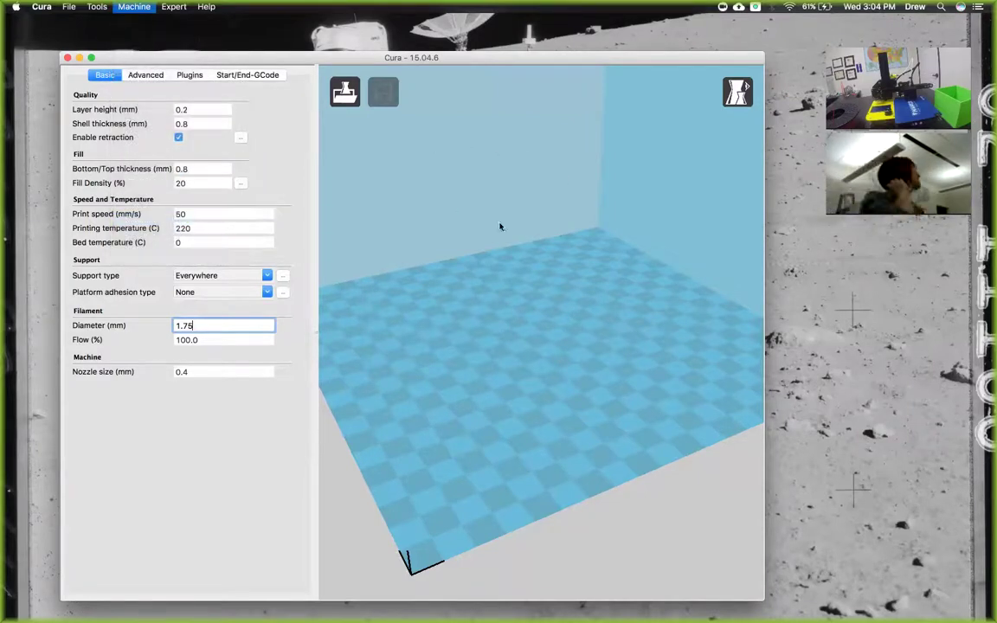
pyautogui.moveTo(501, 221); pyautogui.dragTo(589, 210)
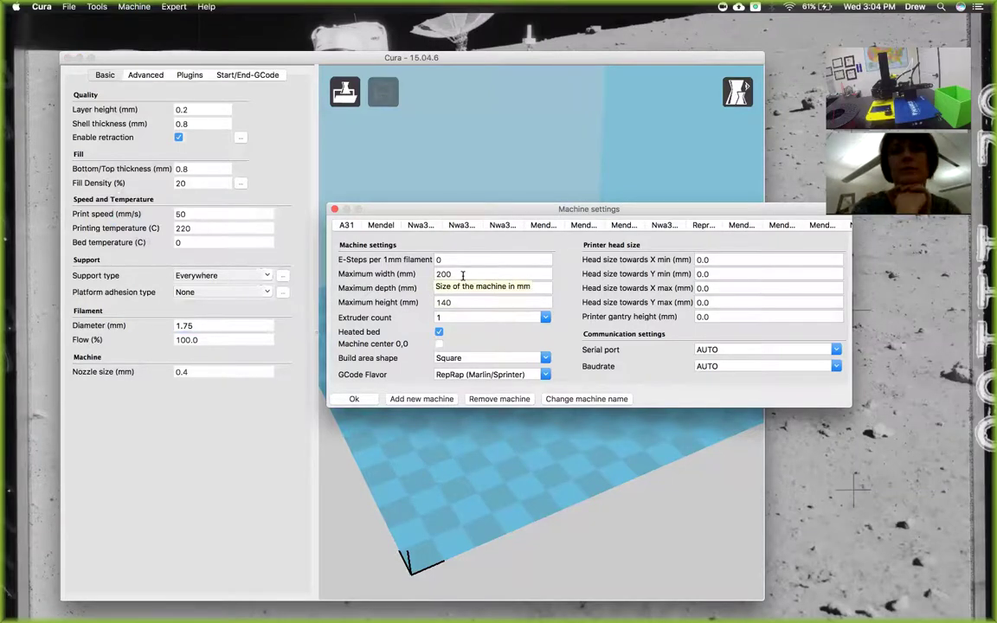
pyautogui.moveTo(460, 274); pyautogui.dragTo(423, 275)
pyautogui.write('1')
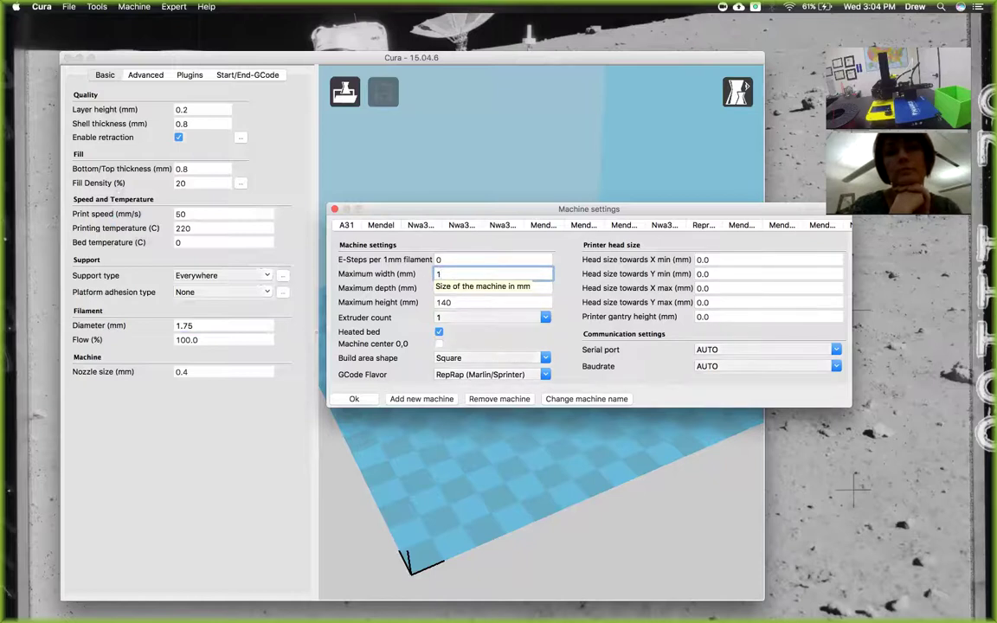
pyautogui.write('25')
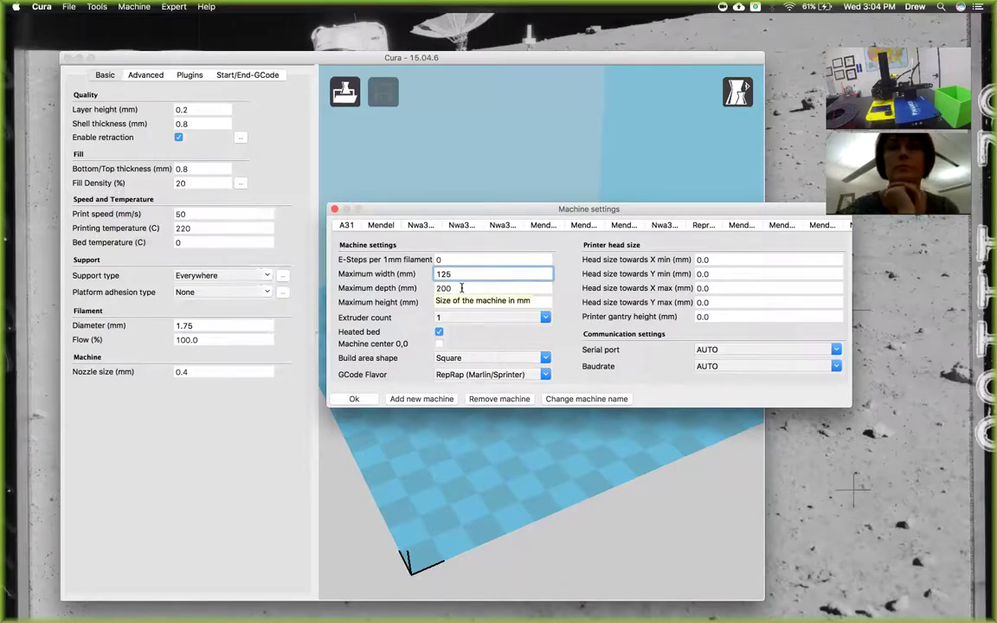
pyautogui.press('Tab')
pyautogui.write('150')
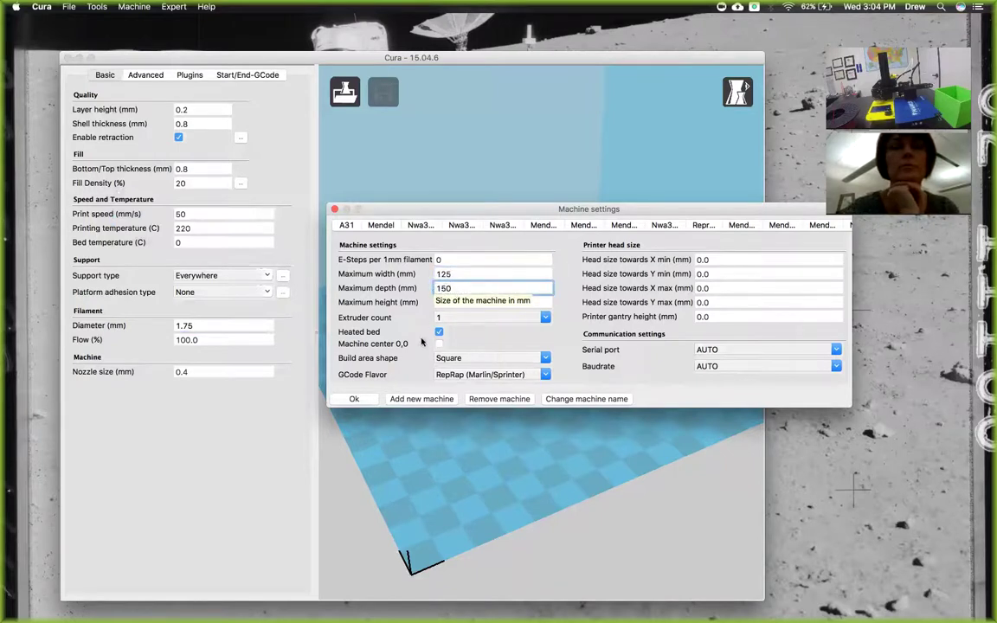
pyautogui.press('Tab')
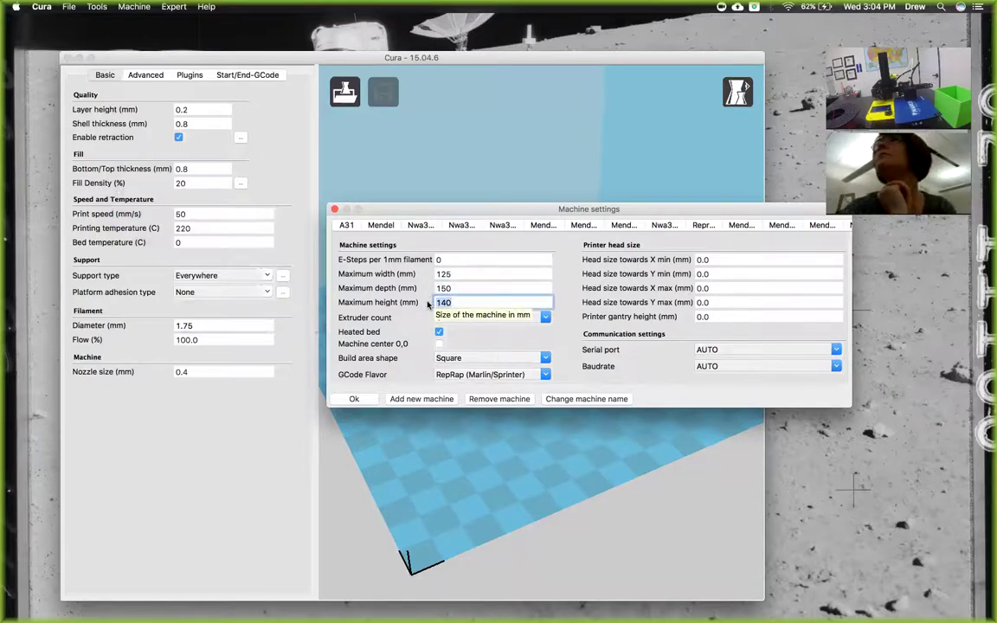
pyautogui.write('100')
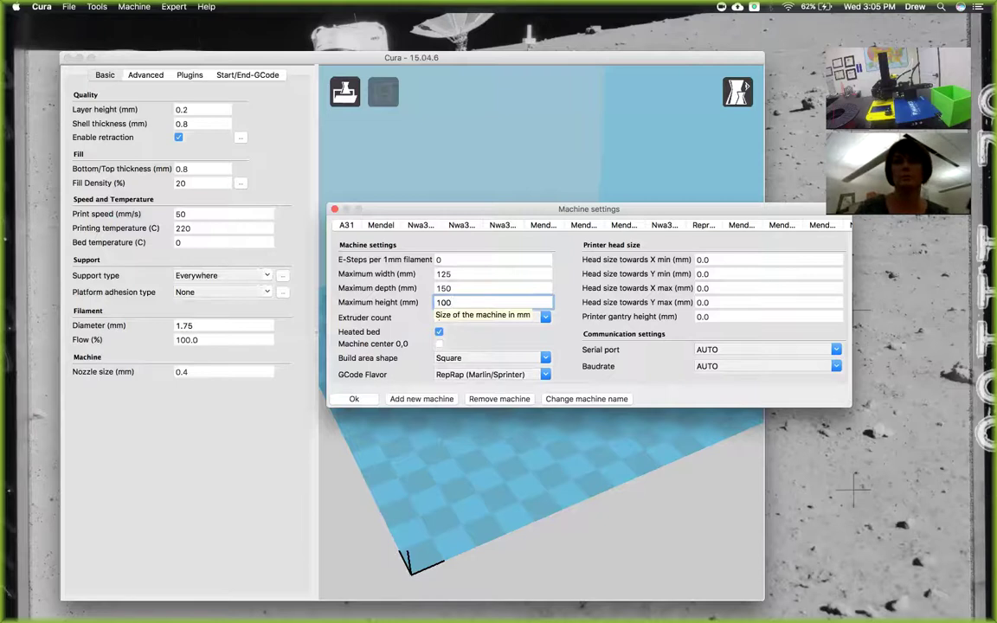
# Disable the heated bed for this machine and accept the machine settings
pyautogui.click(439, 332)
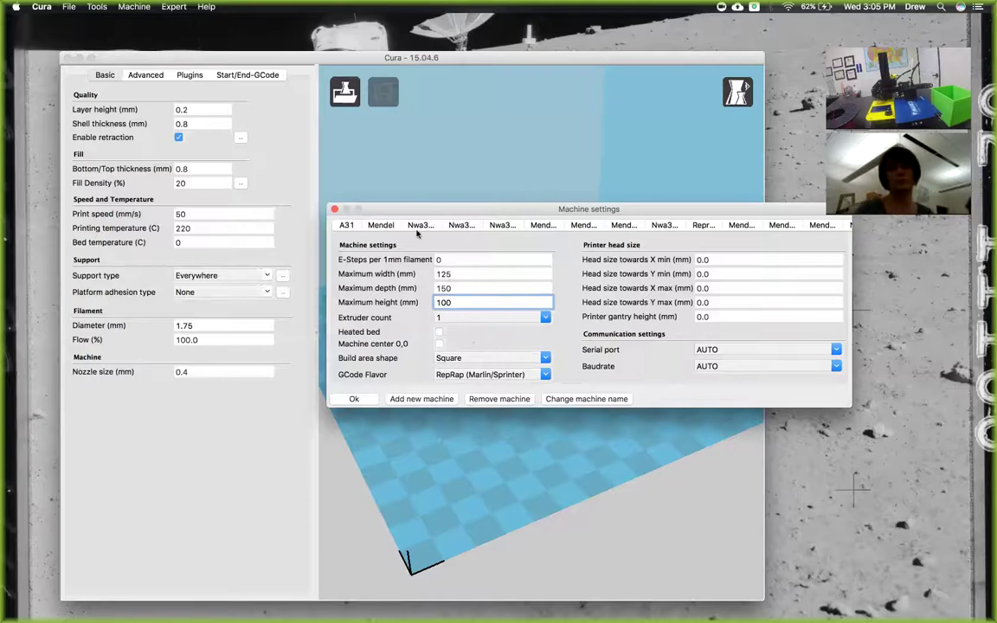
pyautogui.moveTo(408, 212); pyautogui.dragTo(402, 180)
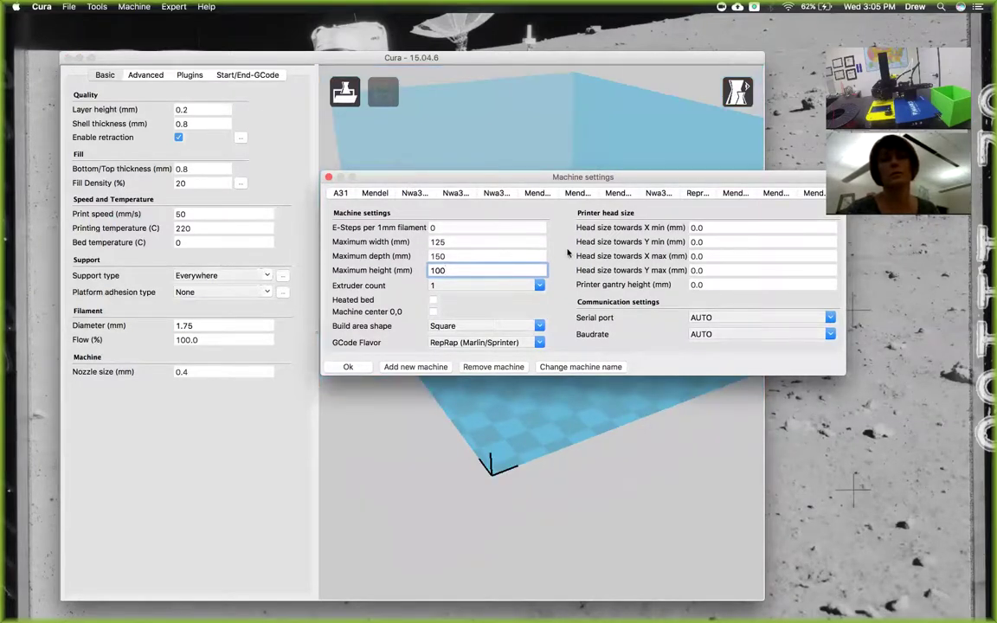
pyautogui.moveTo(350, 316)
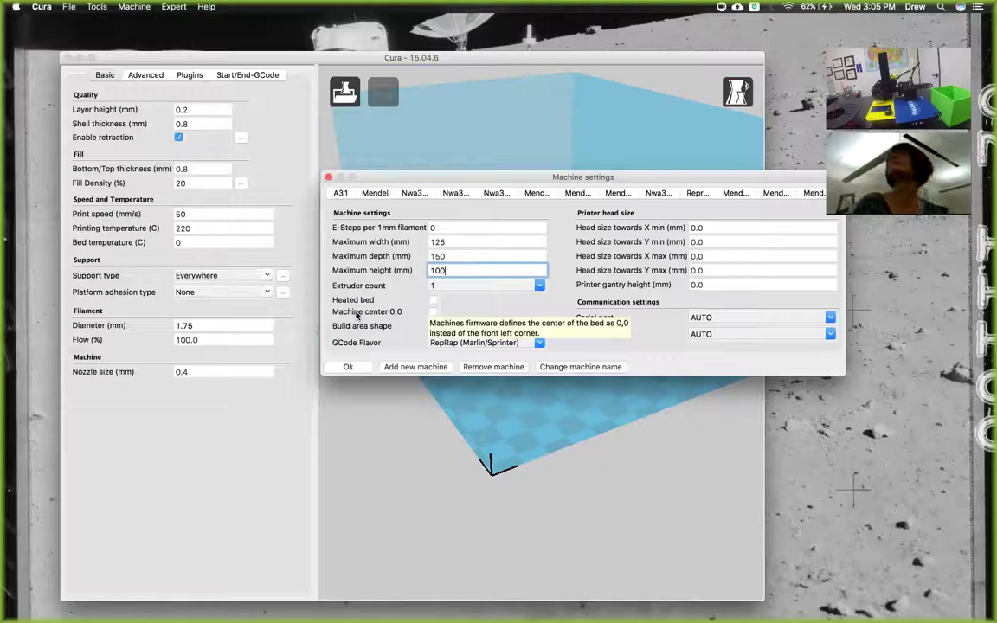
pyautogui.click(351, 369)
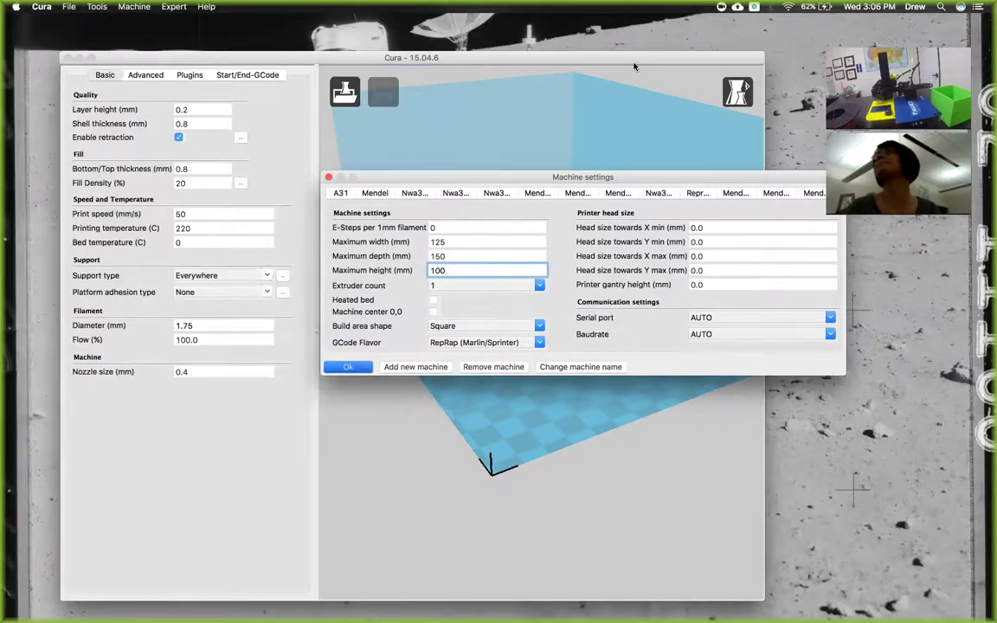
pyautogui.moveTo(563, 58); pyautogui.dragTo(593, 74)
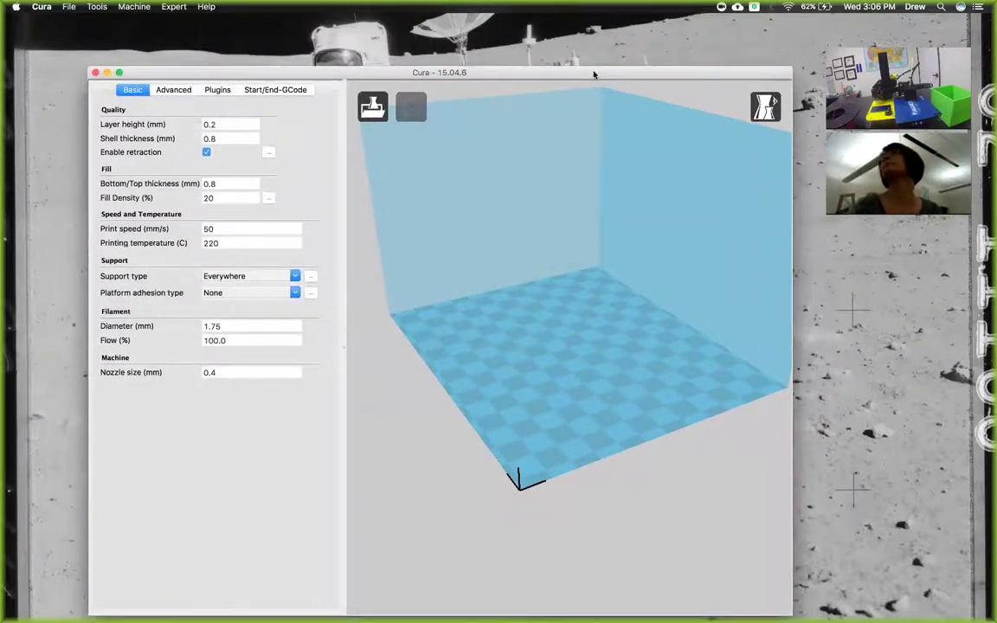